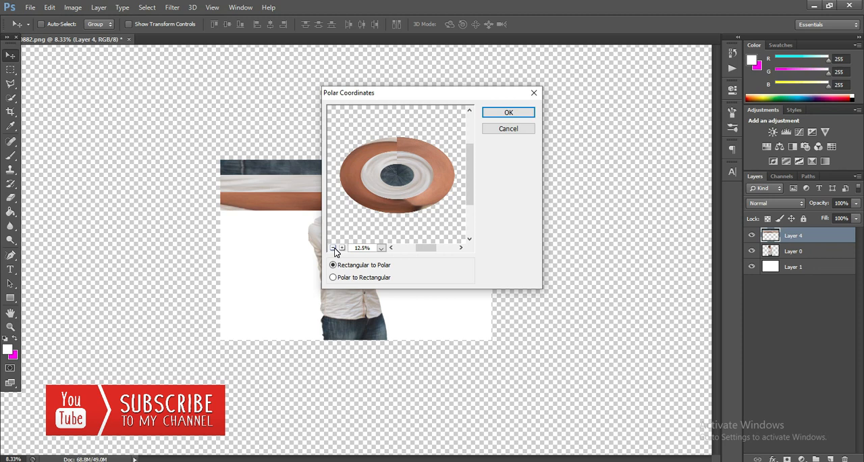
Preview both conversion directions, and apply the Polar Coordinates filter to Layer 4 with the Rectangular to Polar option
click(333, 278)
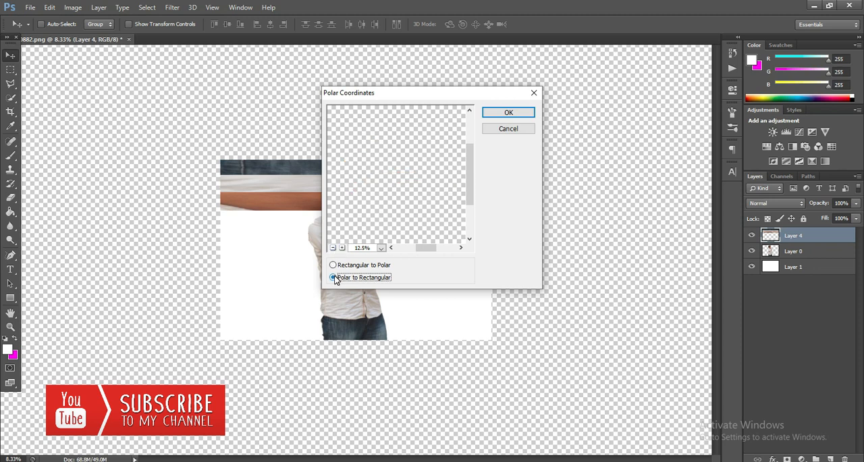
click(333, 248)
click(333, 248)
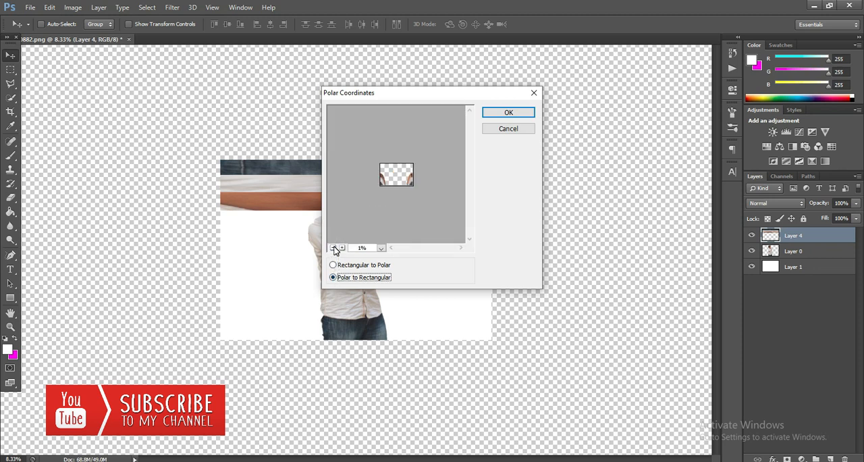
click(342, 248)
click(336, 265)
click(342, 248)
click(343, 248)
click(343, 248)
click(333, 248)
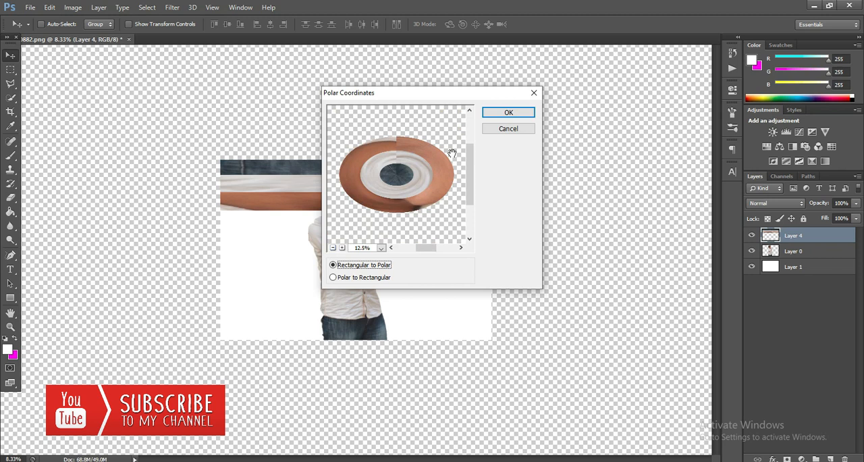
click(493, 113)
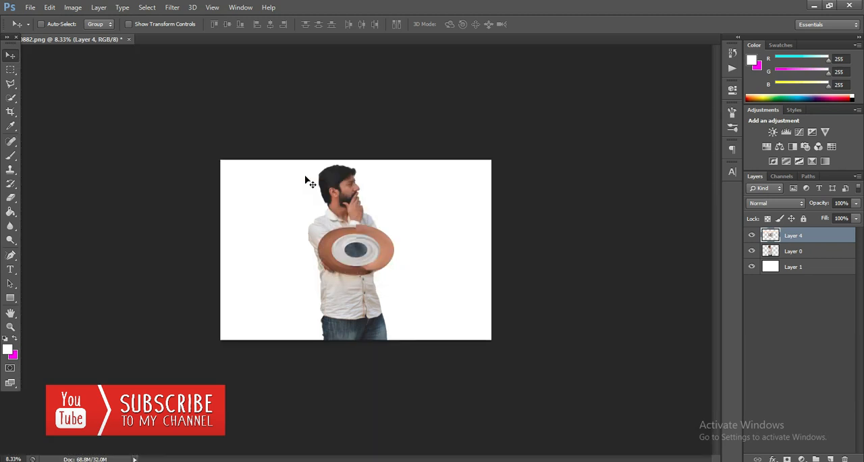
Free-transform the Layer 4 disc, enlarging it to a large circle spanning the canvas height and rotating it about -90°
click(52, 9)
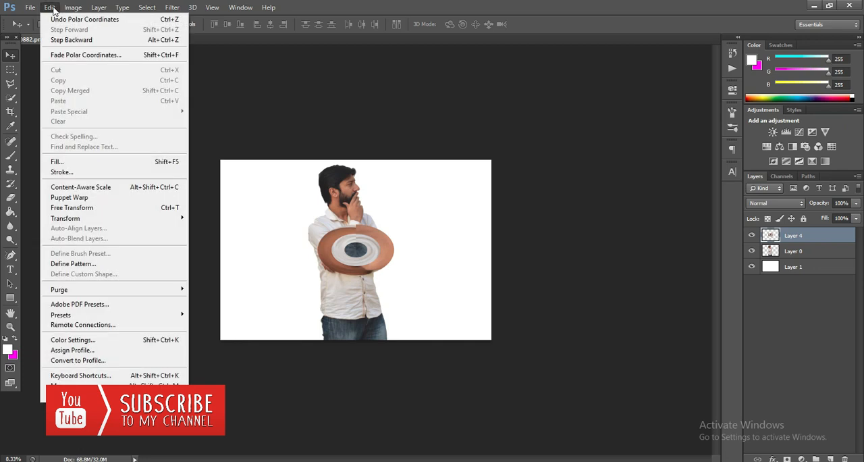
click(73, 208)
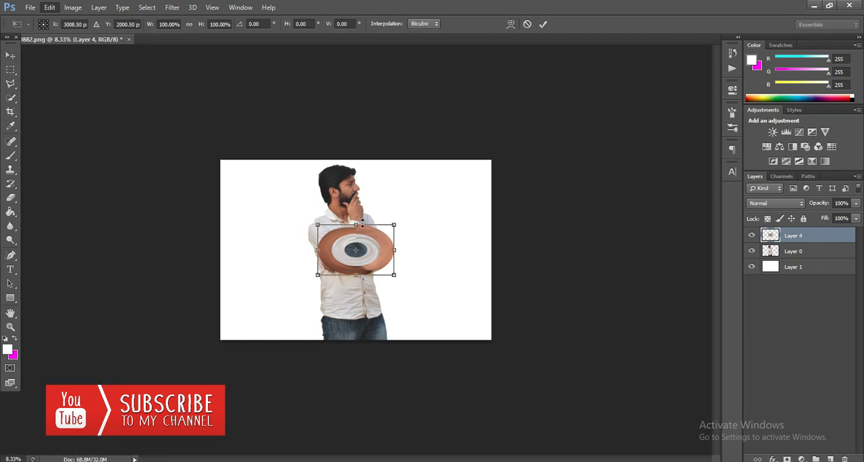
drag(397, 279, 476, 362)
drag(280, 204, 324, 389)
drag(389, 210, 396, 224)
drag(464, 225, 505, 195)
drag(443, 235, 385, 202)
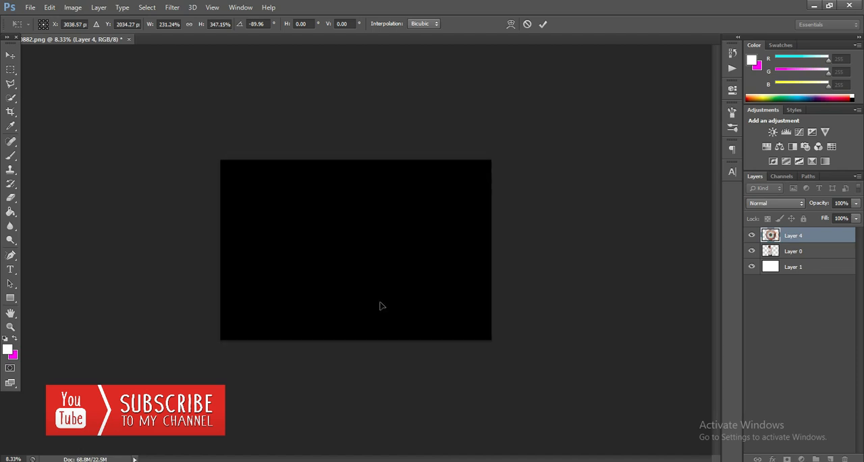
drag(446, 335, 461, 344)
click(544, 25)
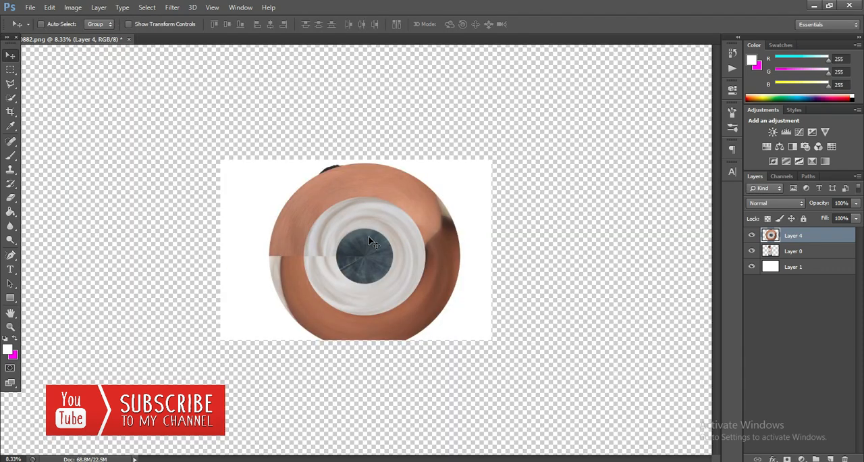
Shift the Layer 4 disc up slightly and enlarge it a little more with Free Transform
click(370, 241)
click(50, 7)
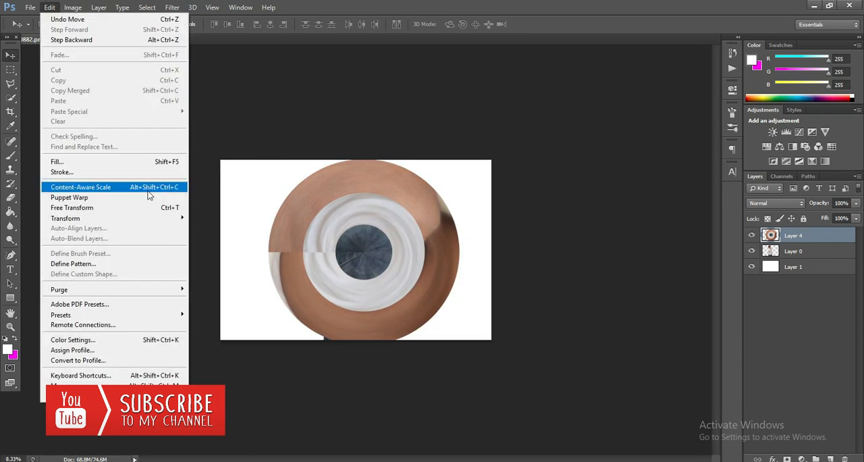
click(156, 209)
drag(462, 348, 468, 348)
click(543, 25)
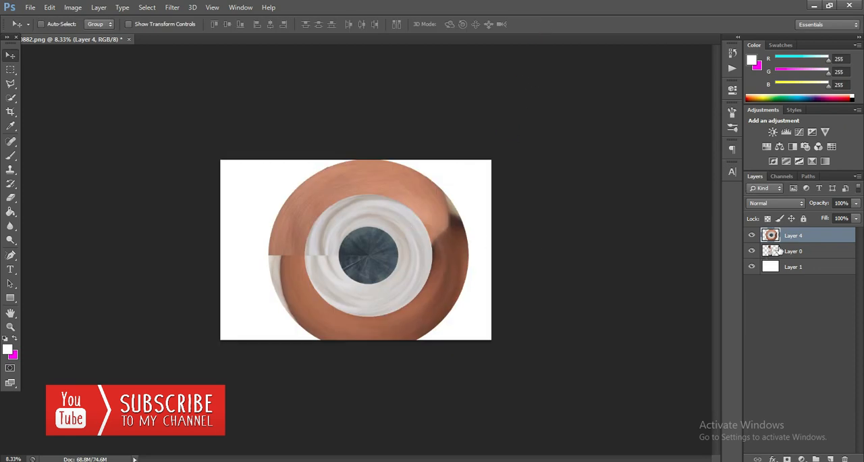
Stack Layer 0 above Layer 4, and shift the Layer 4 disc right until it touches the canvas's right edge
shift+click(797, 251)
drag(797, 252, 797, 238)
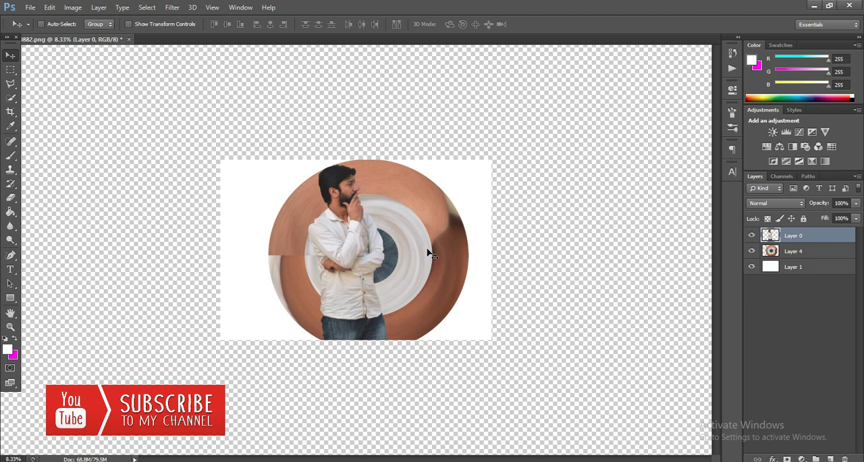
click(782, 258)
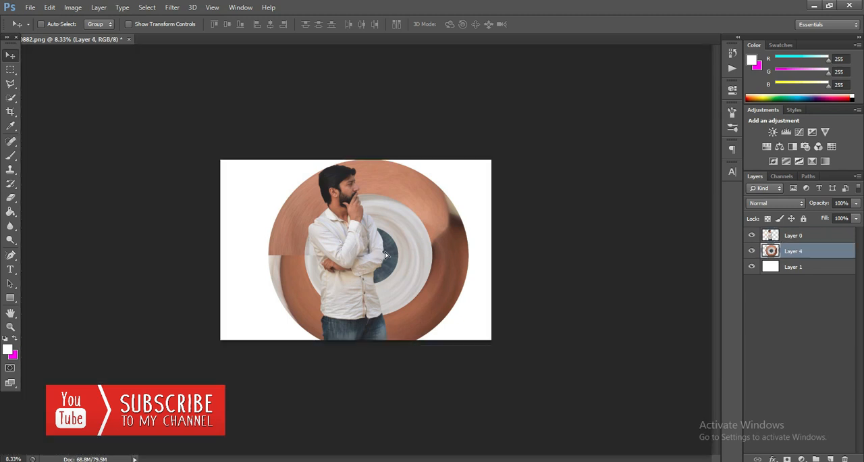
drag(378, 254, 405, 256)
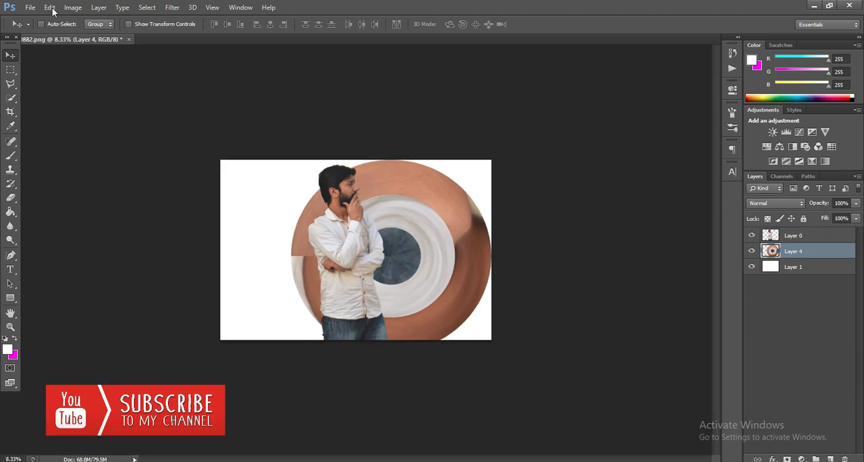
click(50, 8)
click(167, 208)
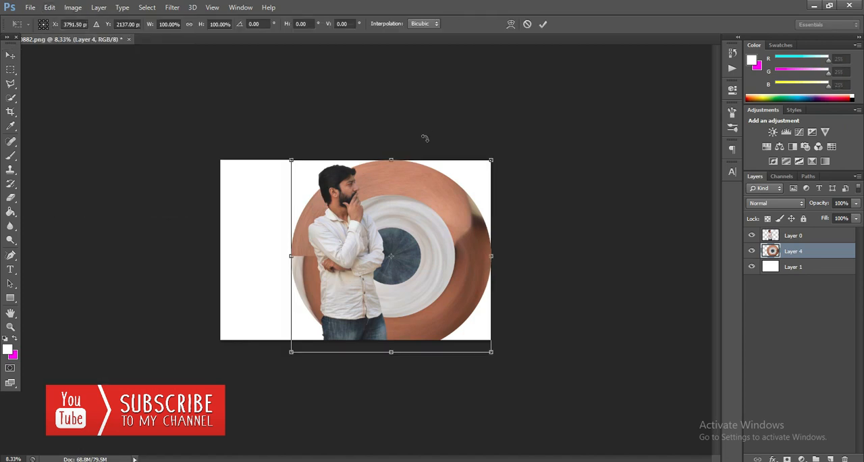
drag(400, 160, 401, 164)
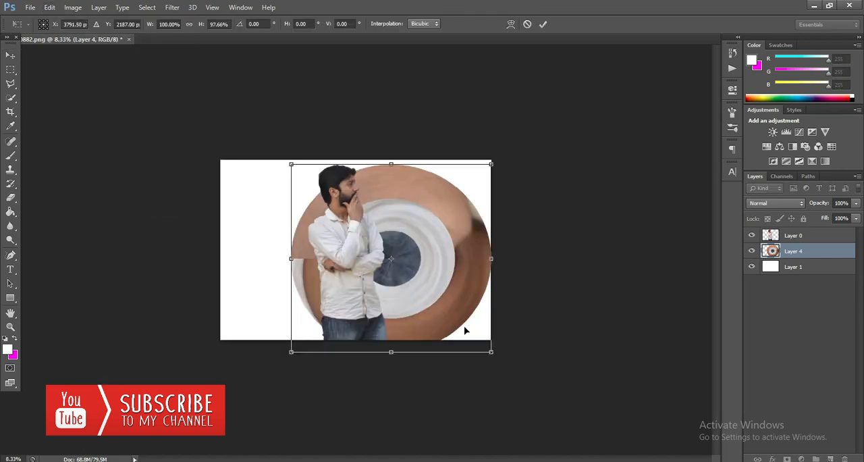
drag(491, 351, 477, 339)
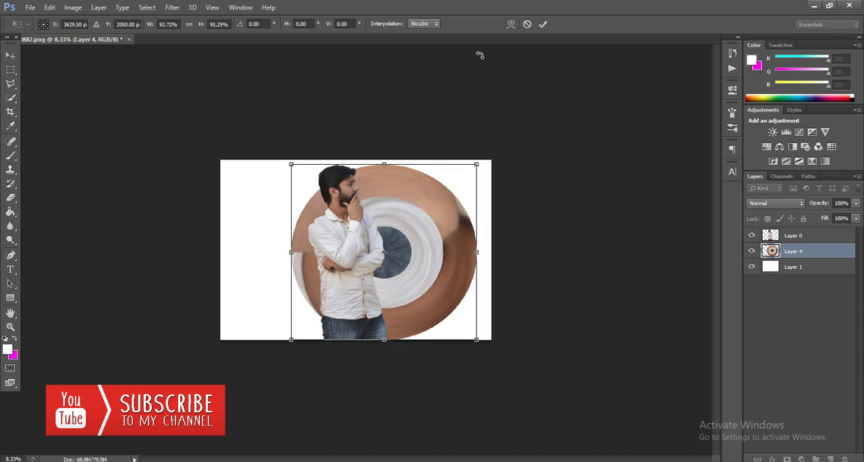
click(543, 25)
drag(537, 99, 484, 324)
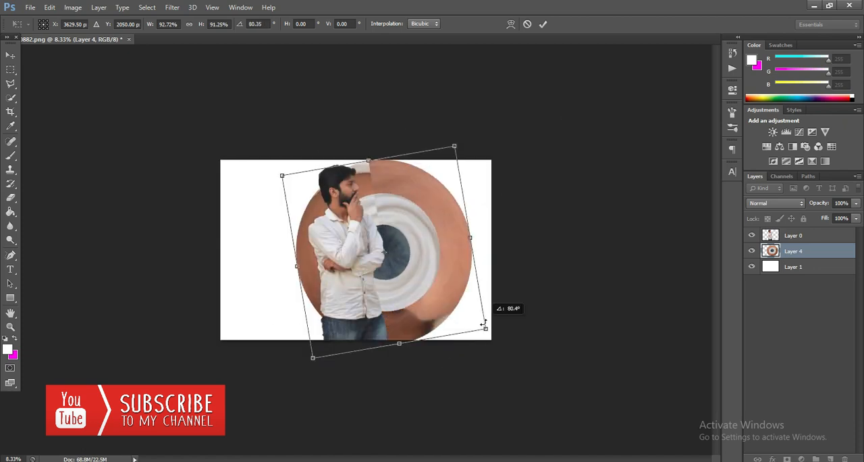
click(528, 23)
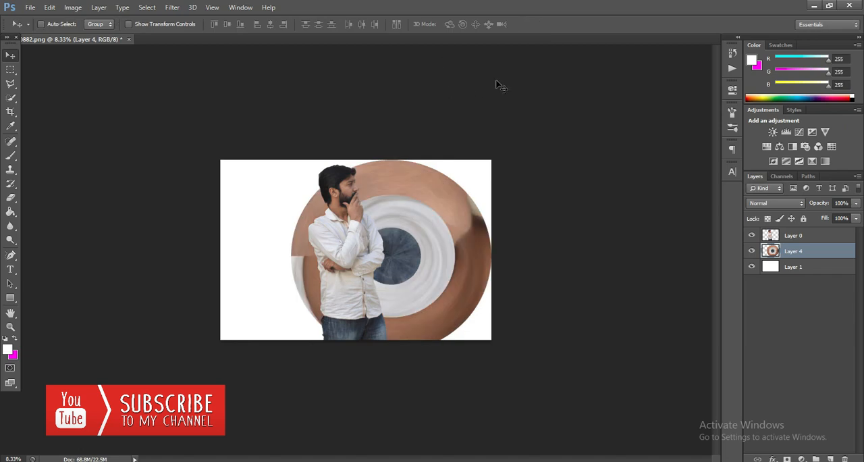
Scale the Layer 4 disc to about 94.9% width and 93.6% height so its lower edge meets the canvas bottom
click(49, 7)
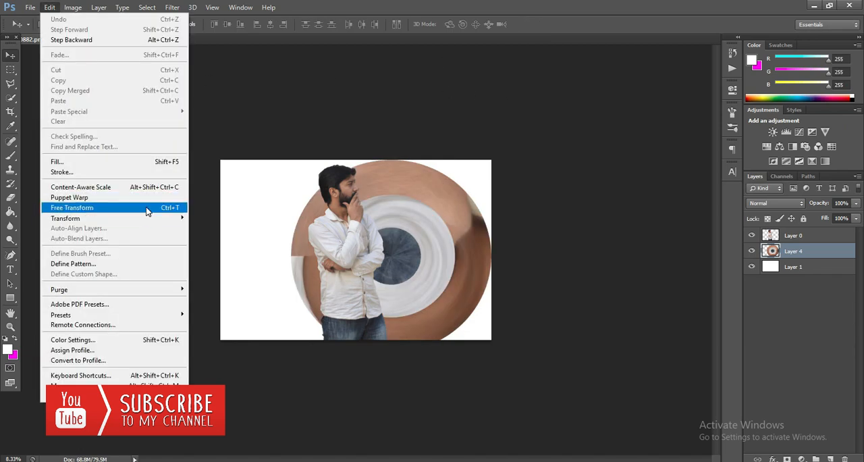
click(139, 214)
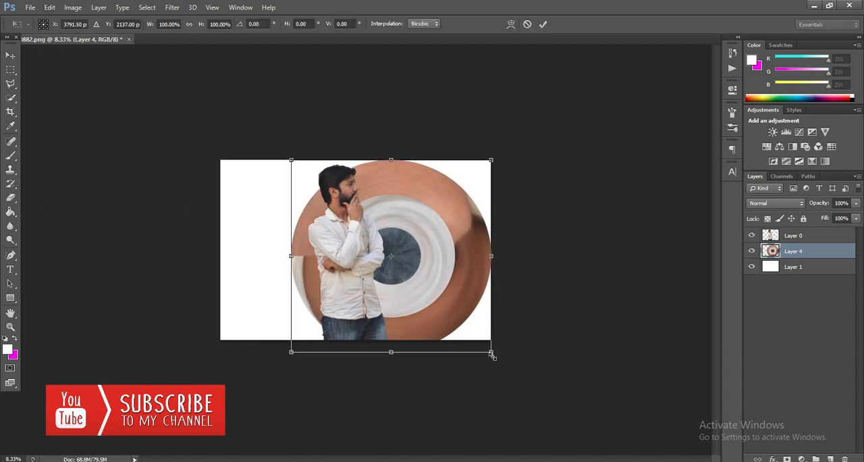
drag(490, 351, 480, 339)
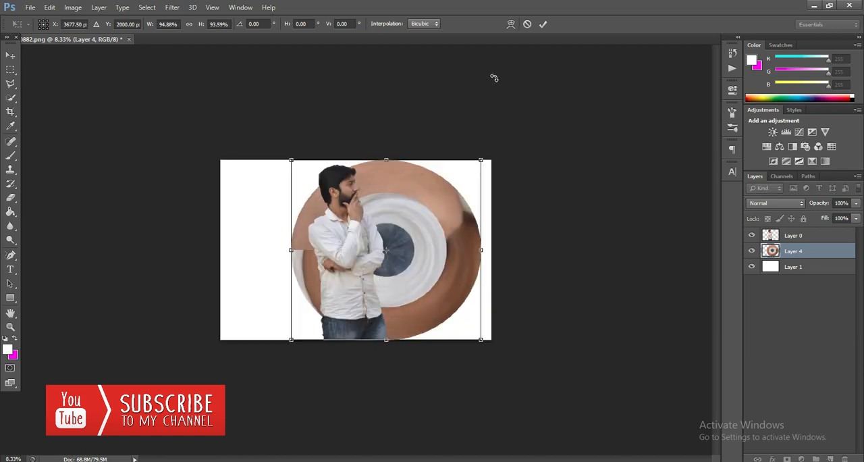
click(543, 26)
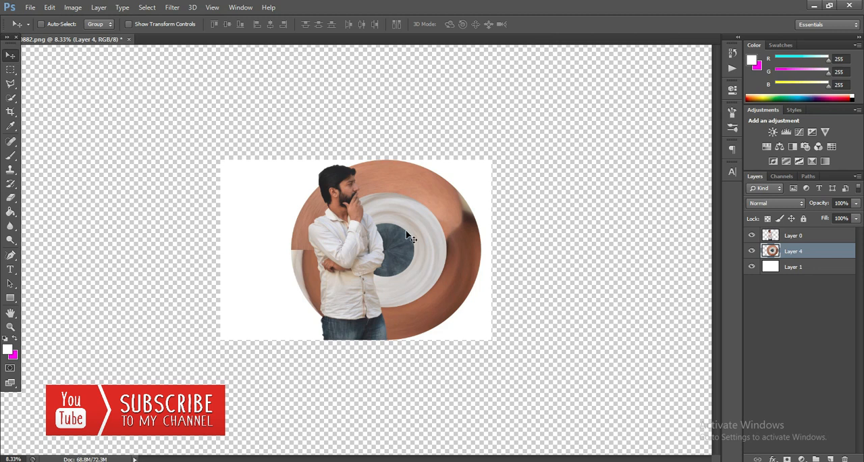
Activate the Eraser Tool with Layer 4 as the active layer
right_click(8, 195)
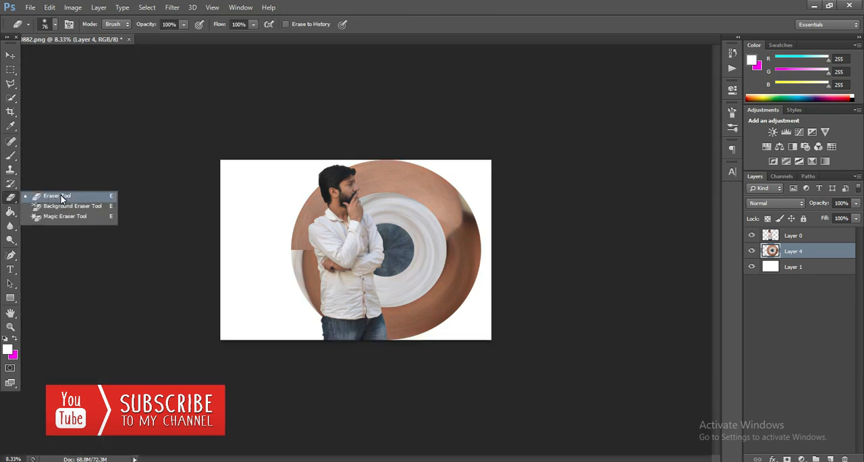
click(62, 197)
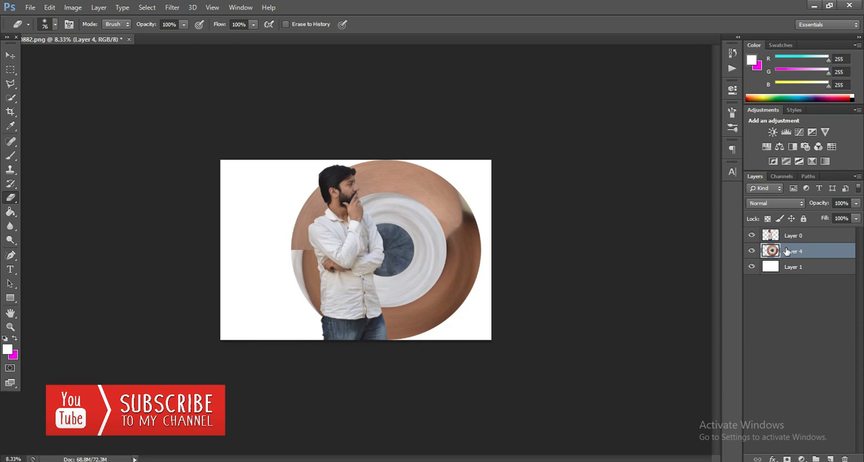
click(753, 251)
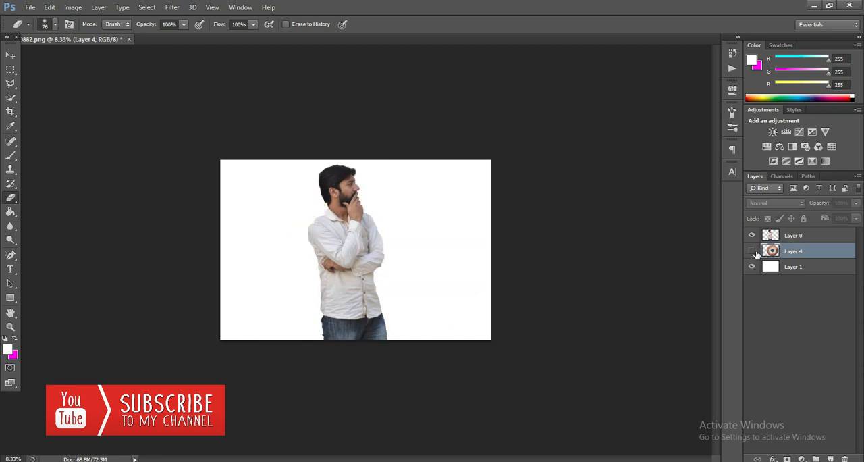
click(755, 253)
right_click(813, 250)
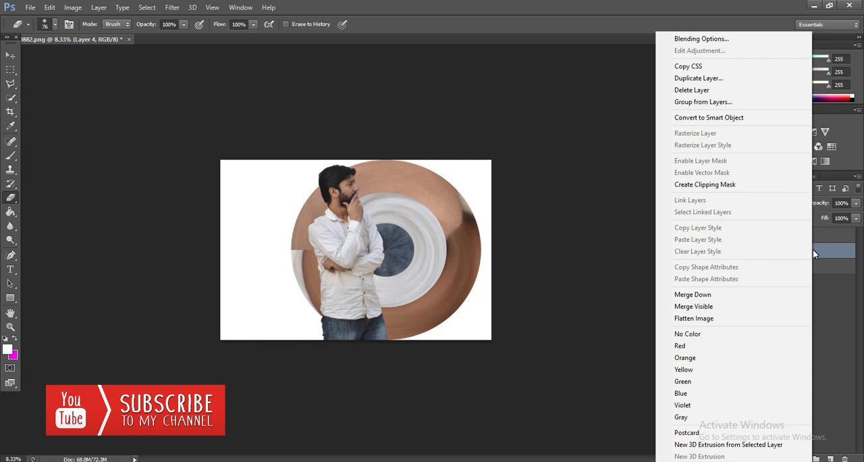
click(813, 251)
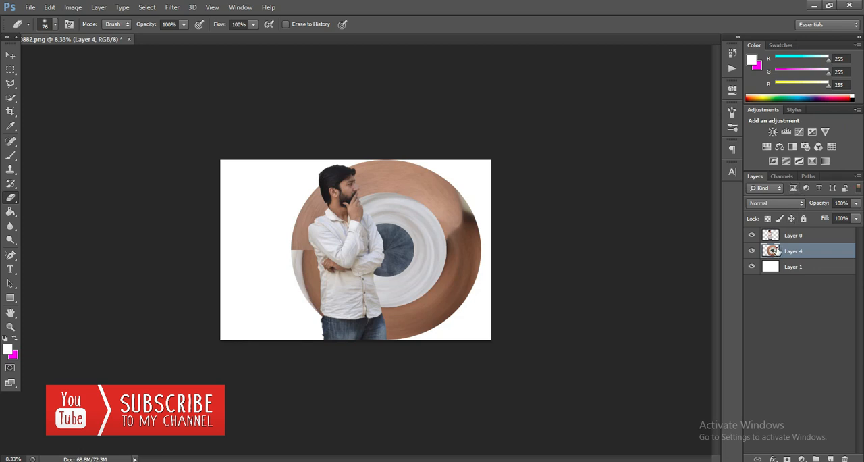
right_click(848, 252)
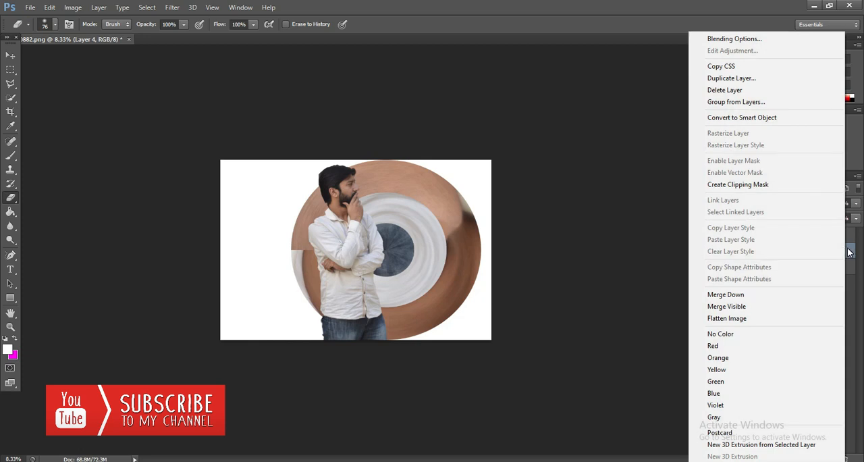
click(850, 252)
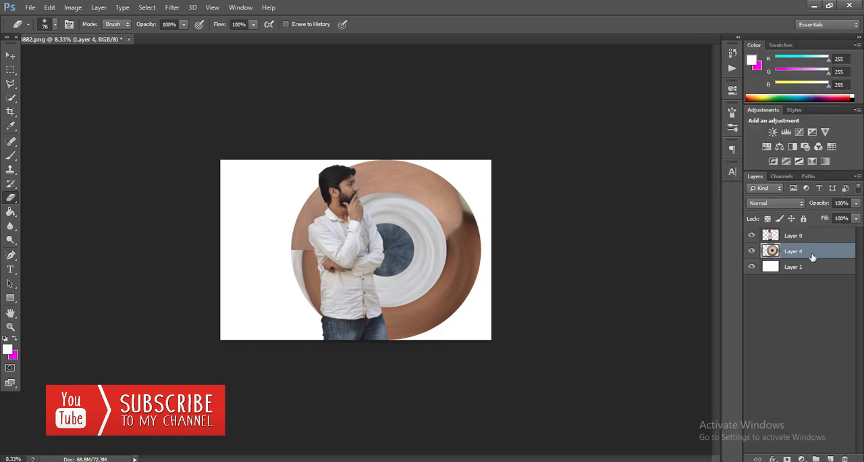
click(753, 251)
click(752, 250)
key(ctrl+t)
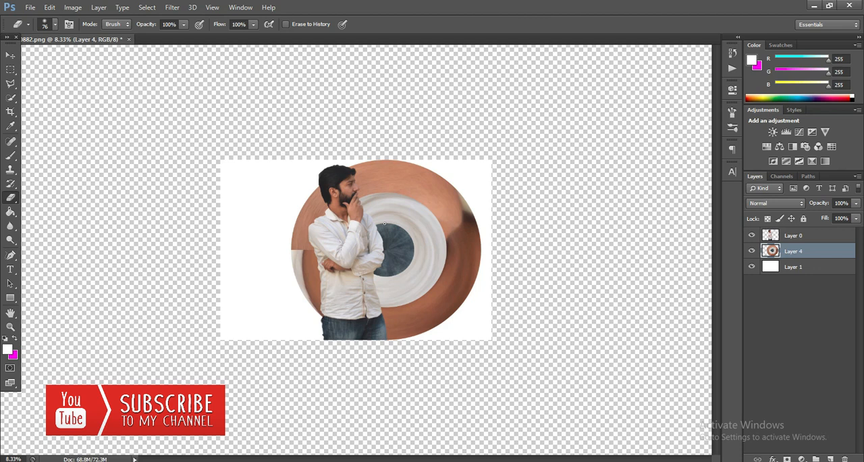
Set the soft eraser brush to 494 px and erase the part of the Layer 4 disc left of the man
right_click(390, 224)
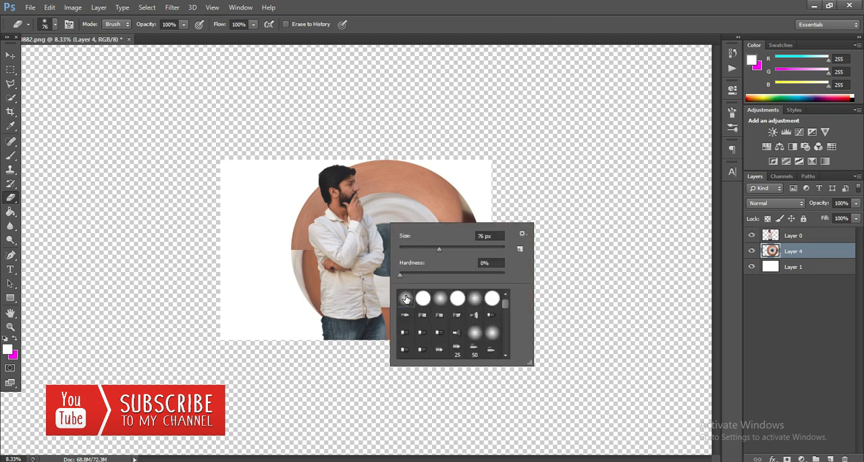
drag(440, 250, 458, 250)
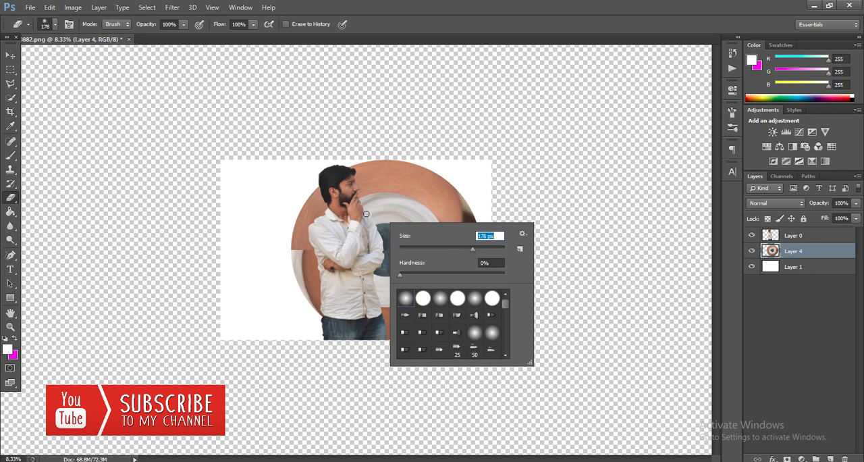
drag(498, 252, 485, 249)
click(390, 2)
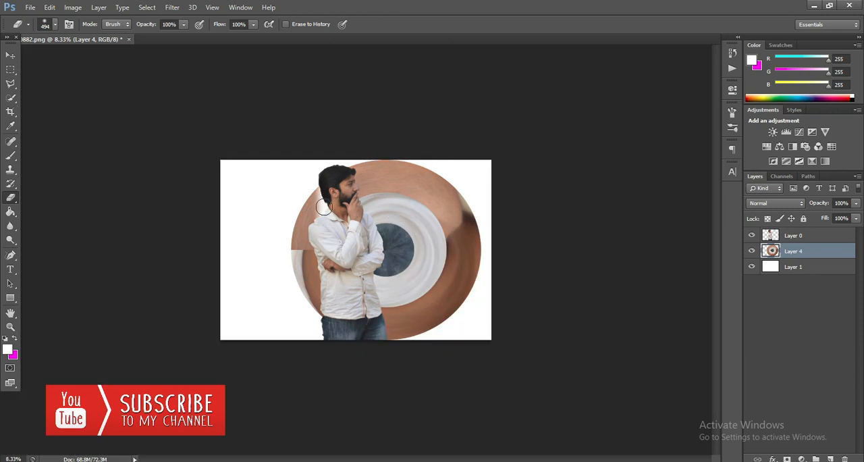
mouse_move(324, 207)
mouse_down()
mouse_move(318, 243)
mouse_move(302, 241)
mouse_move(299, 228)
mouse_move(301, 276)
mouse_move(313, 246)
mouse_move(325, 319)
mouse_move(331, 172)
mouse_move(324, 275)
mouse_move(339, 246)
mouse_move(352, 261)
mouse_move(354, 304)
mouse_move(350, 253)
mouse_move(351, 292)
mouse_move(339, 241)
mouse_move(342, 280)
mouse_move(325, 237)
mouse_move(325, 185)
mouse_move(317, 272)
mouse_move(239, 251)
mouse_up()
click(10, 55)
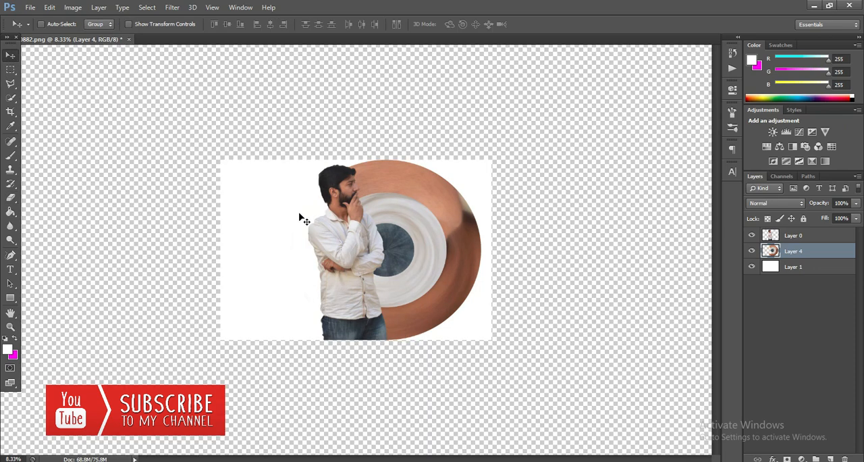
Shift the Layer 4 disc slightly left, away from the canvas's right edge
click(6, 327)
click(43, 24)
click(360, 188)
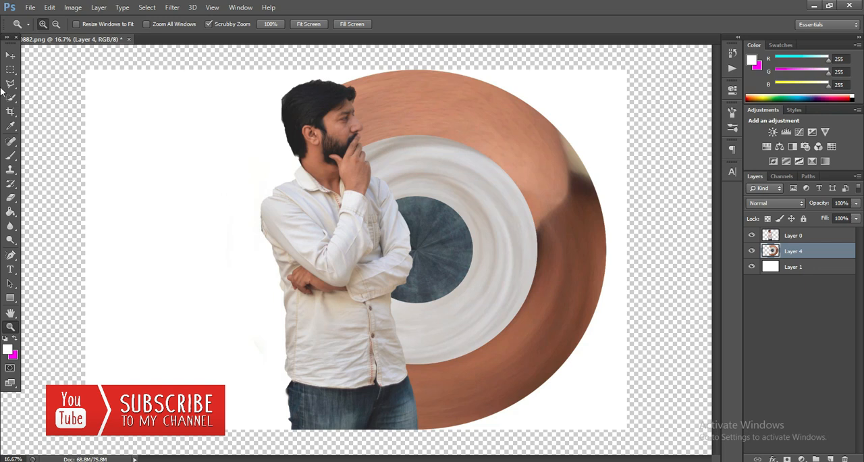
click(10, 55)
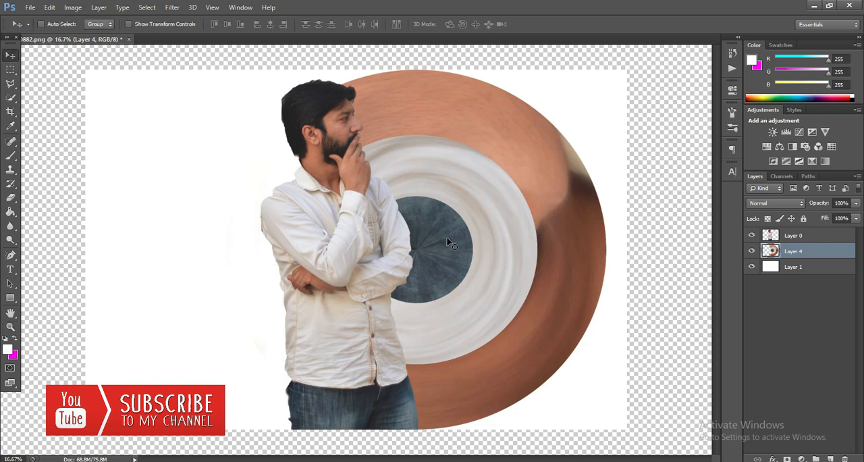
drag(528, 255, 508, 255)
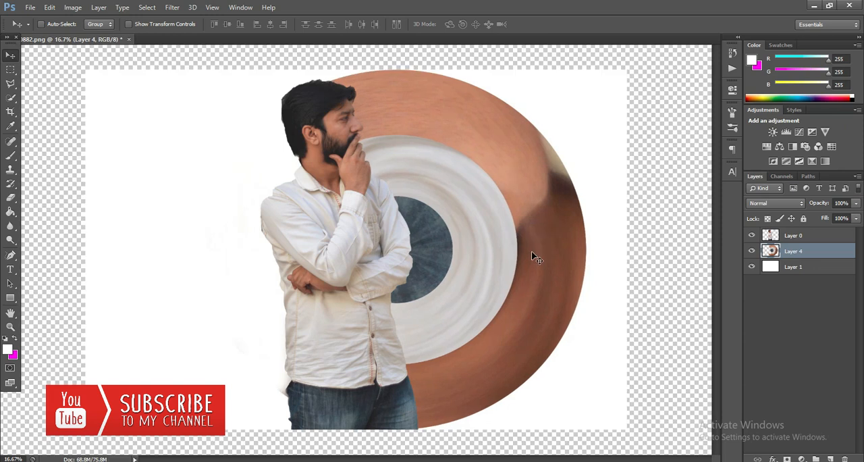
Move the man on Layer 0 slightly left, and toggle that layer's visibility to inspect the disc's erased edge
click(778, 240)
drag(354, 246, 341, 248)
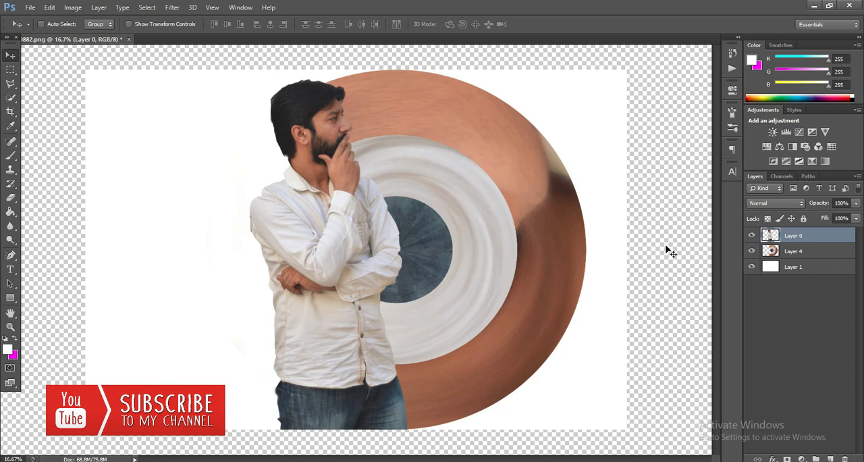
click(751, 237)
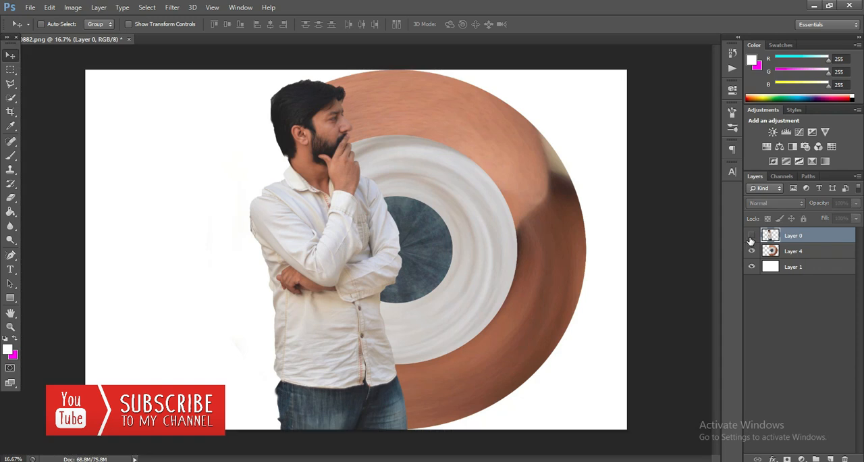
click(751, 238)
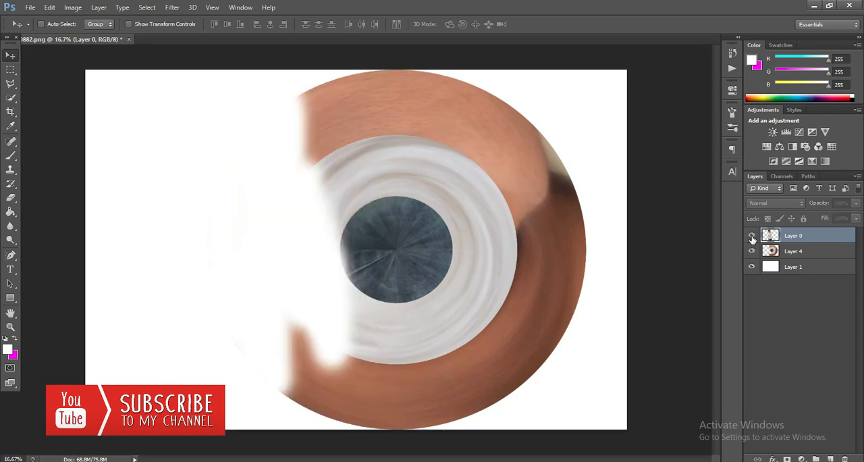
click(753, 237)
click(752, 238)
click(752, 236)
Add a Drop Shadow to Layer 0 with 100% opacity, 57 px distance and a 141° light angle
right_click(770, 237)
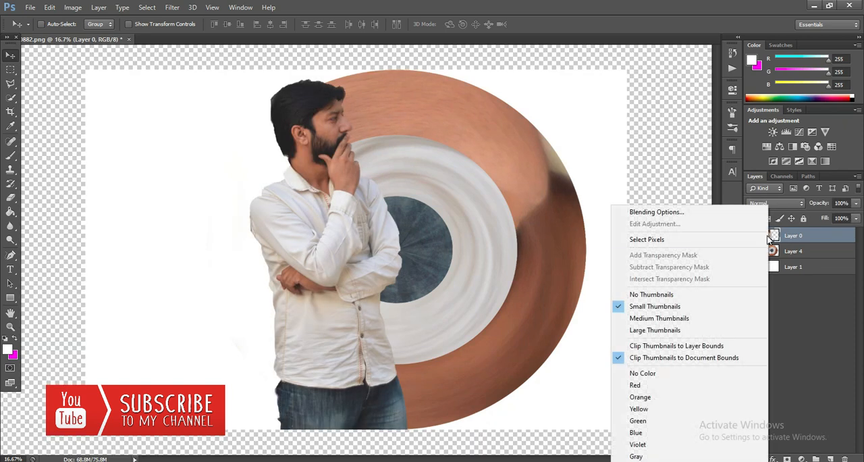
click(678, 213)
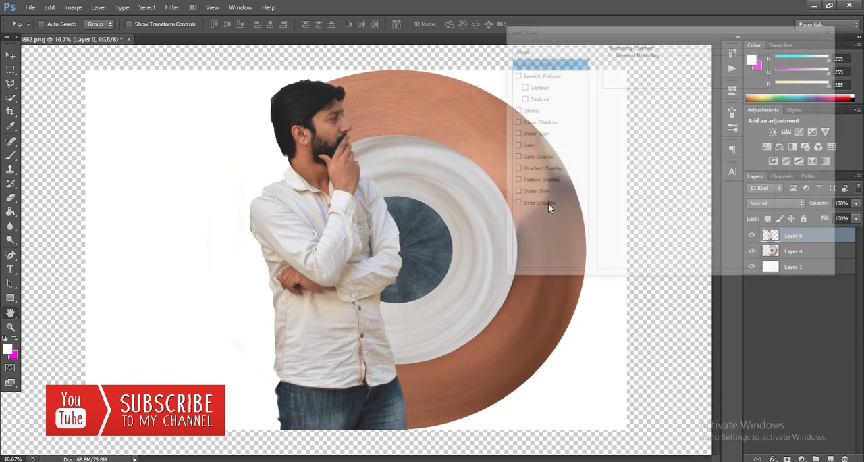
click(515, 205)
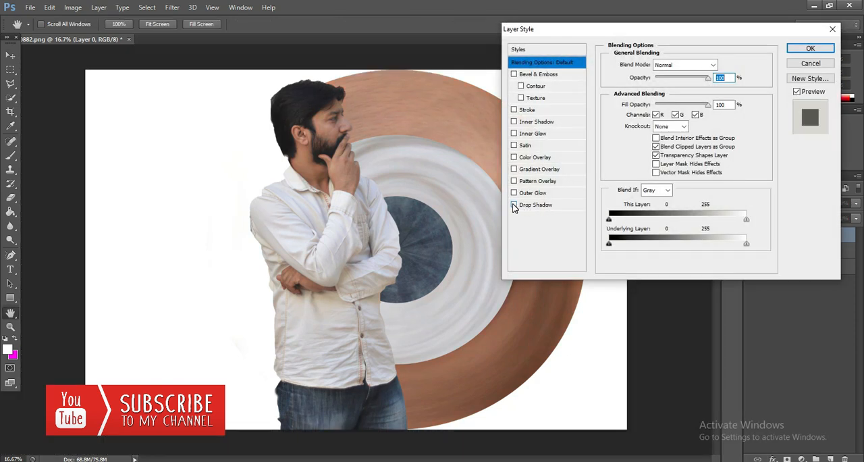
click(528, 205)
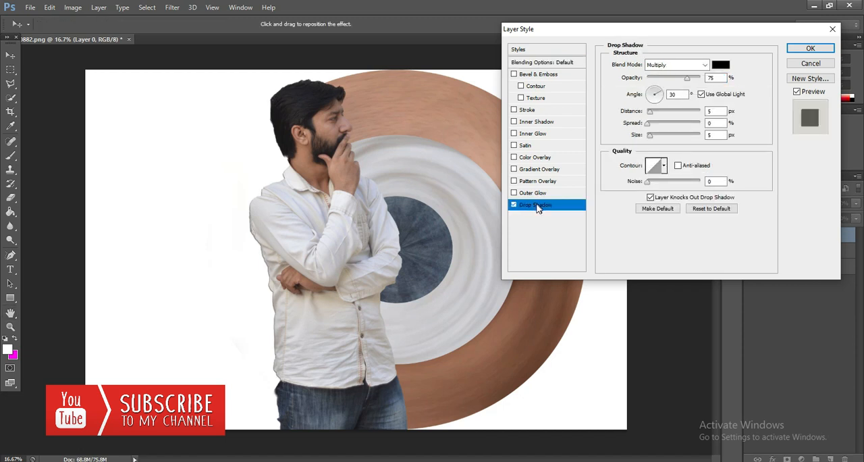
drag(686, 77, 702, 79)
drag(652, 113, 676, 114)
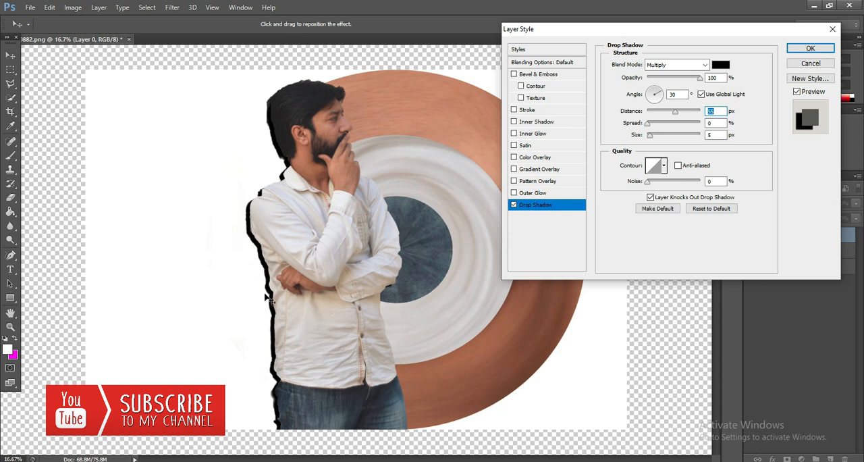
mouse_move(679, 112)
mouse_down()
mouse_move(695, 116)
mouse_move(676, 114)
mouse_up()
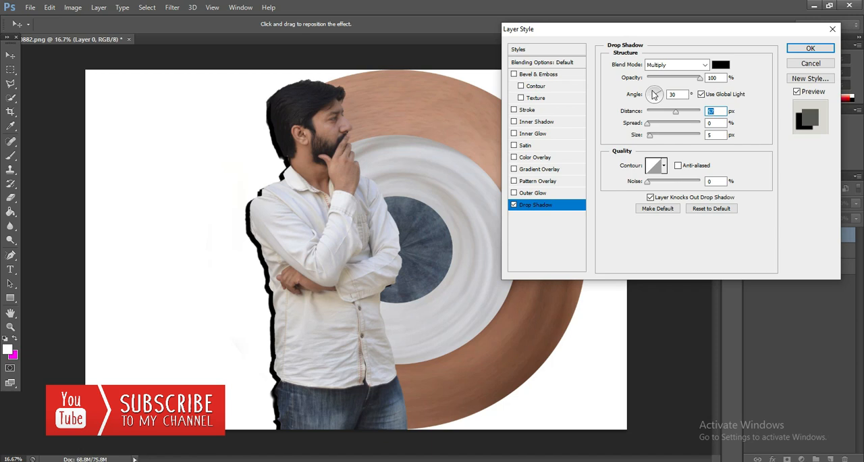
click(652, 94)
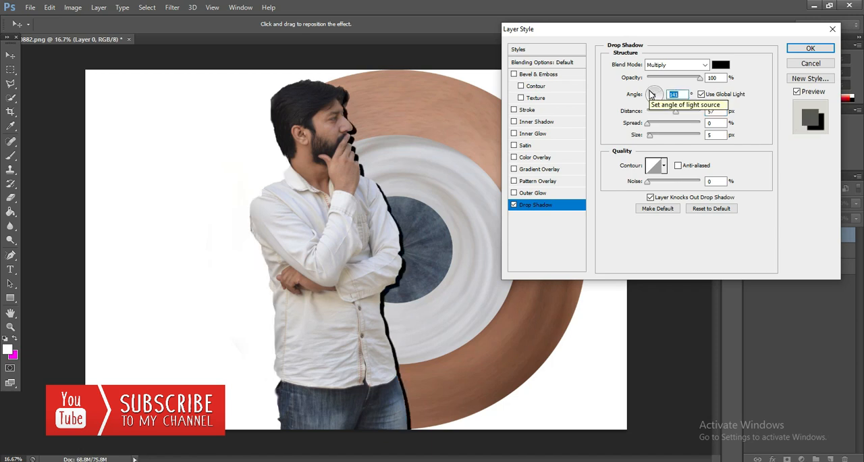
Refine Layer 0's drop shadow to 50 px distance, 22% spread and 95 px size, and apply the layer style
drag(649, 124, 619, 128)
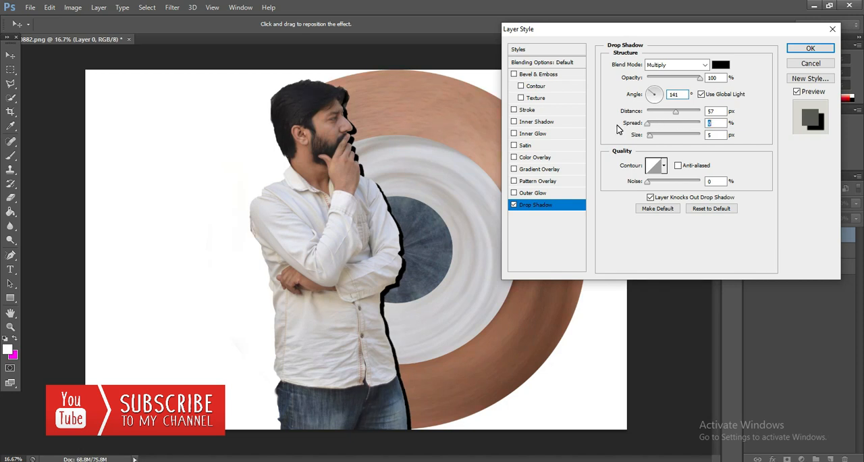
mouse_move(652, 139)
mouse_down()
mouse_move(682, 135)
mouse_move(649, 138)
mouse_move(670, 138)
mouse_move(669, 126)
mouse_move(660, 128)
mouse_up()
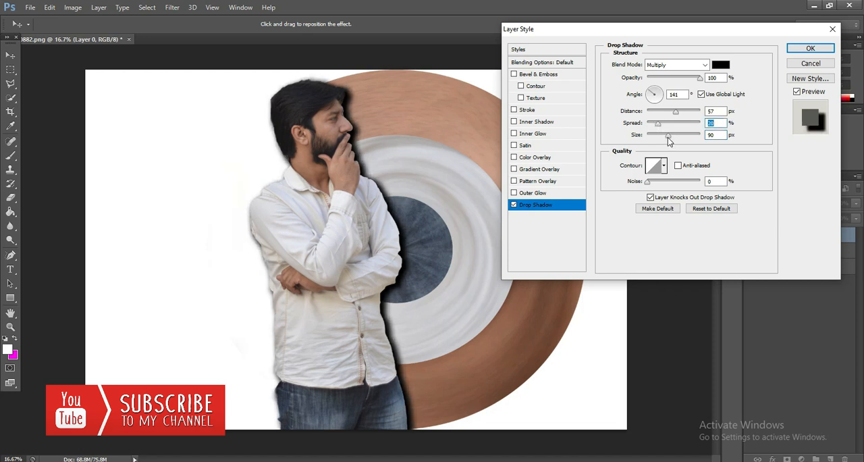
mouse_move(674, 138)
mouse_down()
mouse_move(690, 139)
mouse_move(666, 140)
mouse_up()
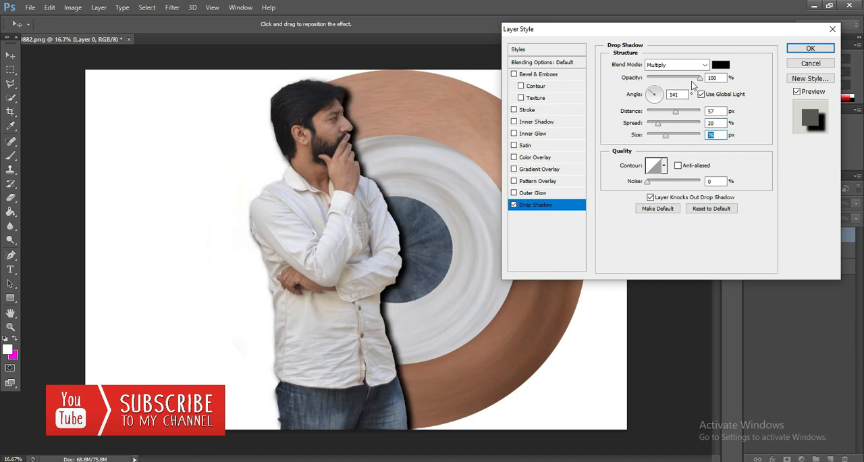
mouse_move(699, 80)
mouse_down()
mouse_move(591, 82)
mouse_move(693, 78)
mouse_move(701, 86)
mouse_up()
mouse_move(679, 112)
mouse_down()
mouse_move(686, 112)
mouse_move(674, 117)
mouse_up()
mouse_move(659, 123)
mouse_down()
mouse_move(681, 128)
mouse_move(661, 128)
mouse_up()
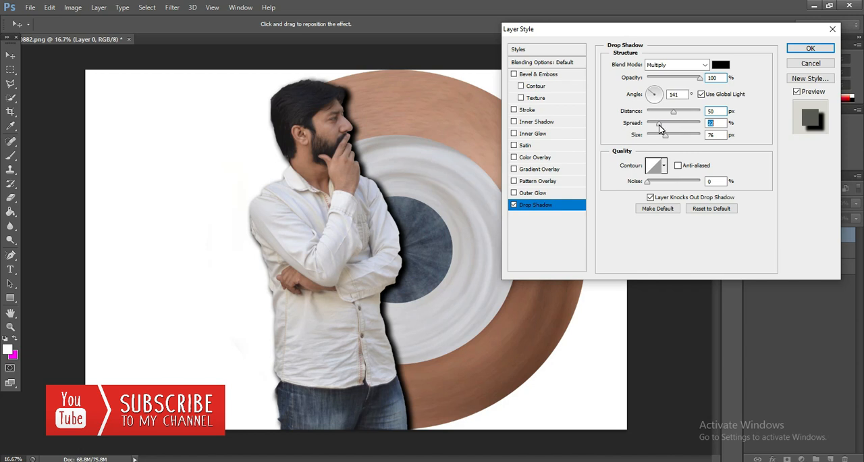
drag(665, 134, 670, 136)
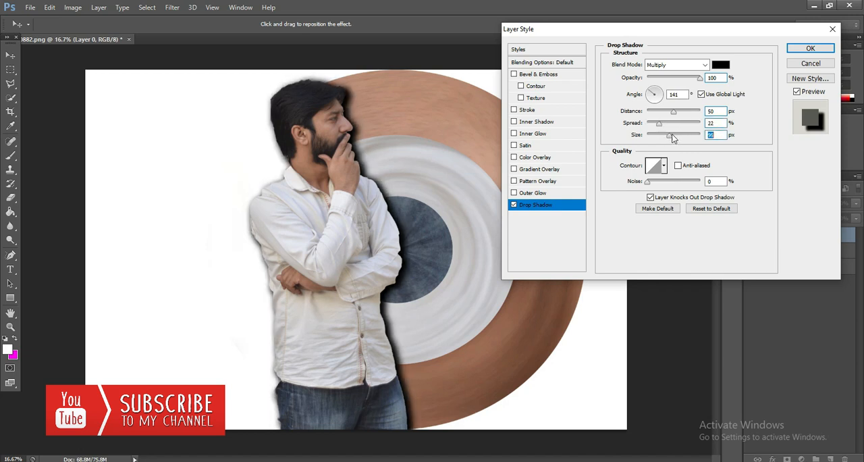
click(811, 49)
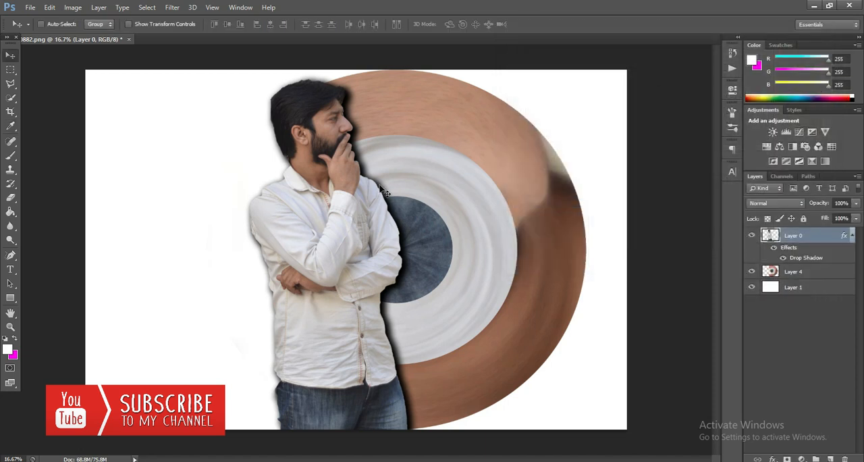
Hide Layer 0 and Layer 4 so only the white background shows, and make Layer 1 the active layer
click(752, 236)
click(753, 272)
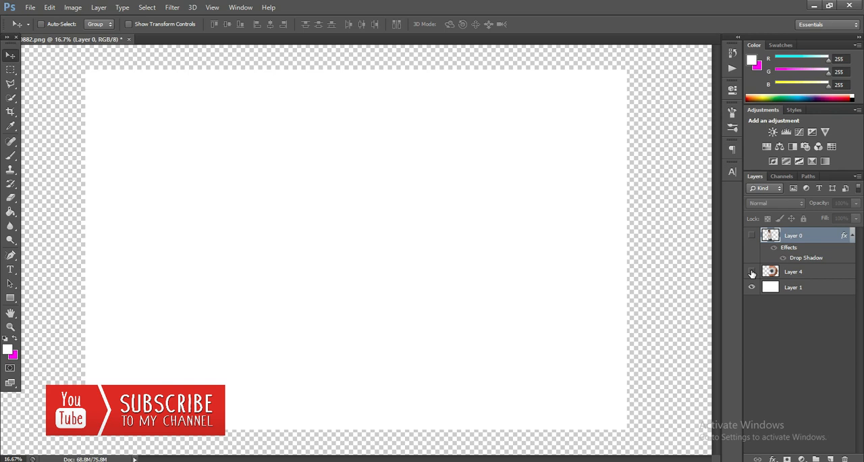
click(752, 288)
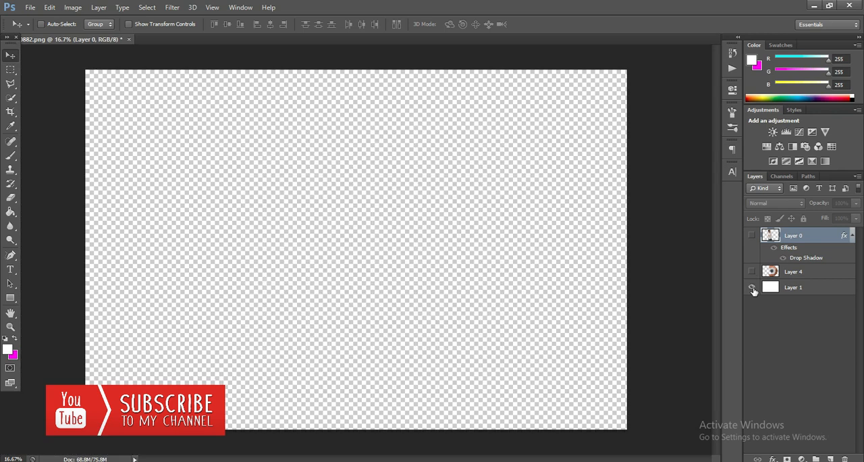
click(752, 288)
click(793, 288)
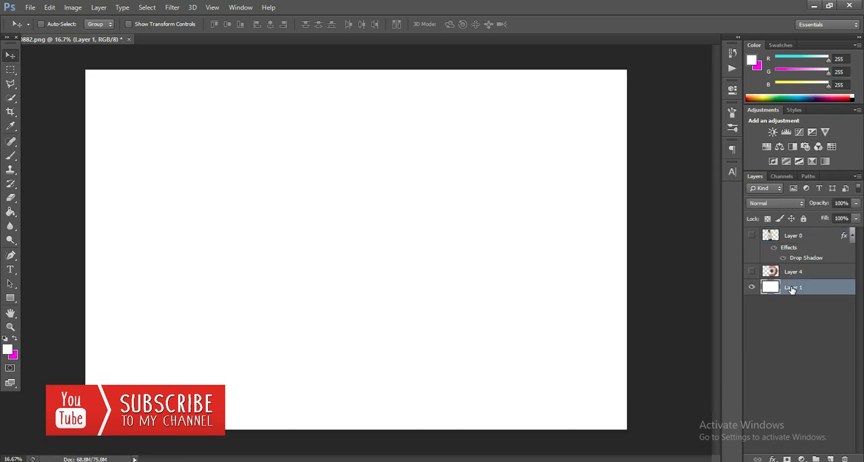
Add a Gradient Overlay to Layer 1 using the Black, White preset, and open the choice of gradient styles
right_click(792, 286)
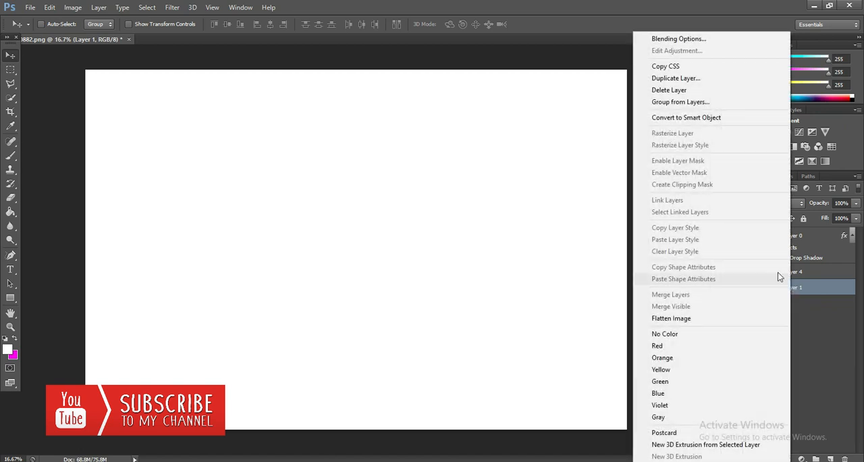
click(671, 40)
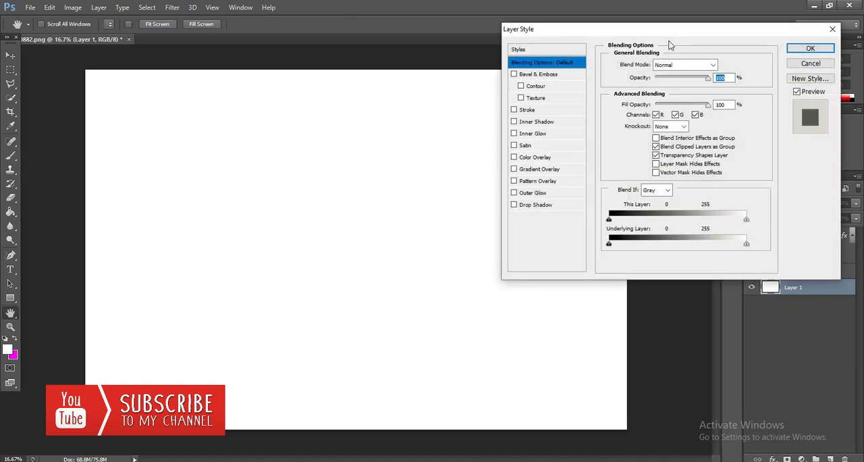
click(537, 173)
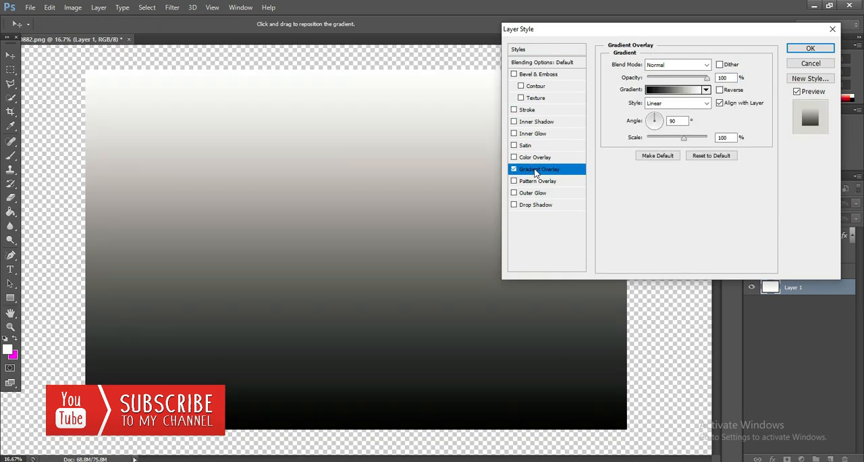
click(672, 90)
click(607, 123)
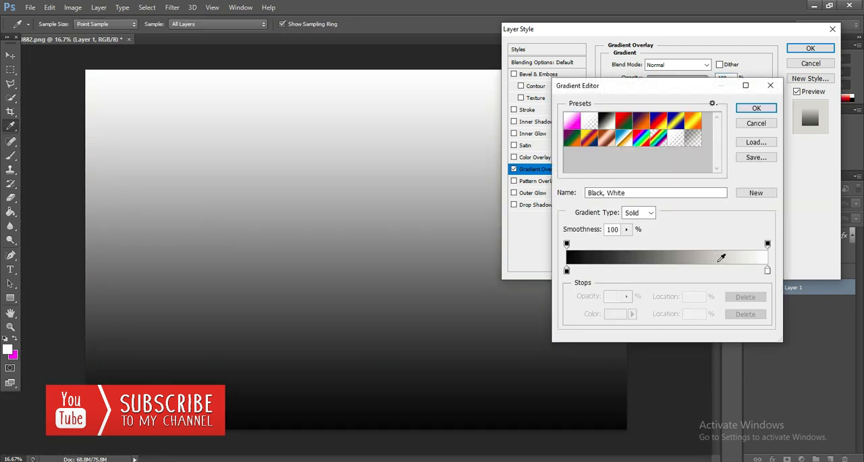
click(756, 109)
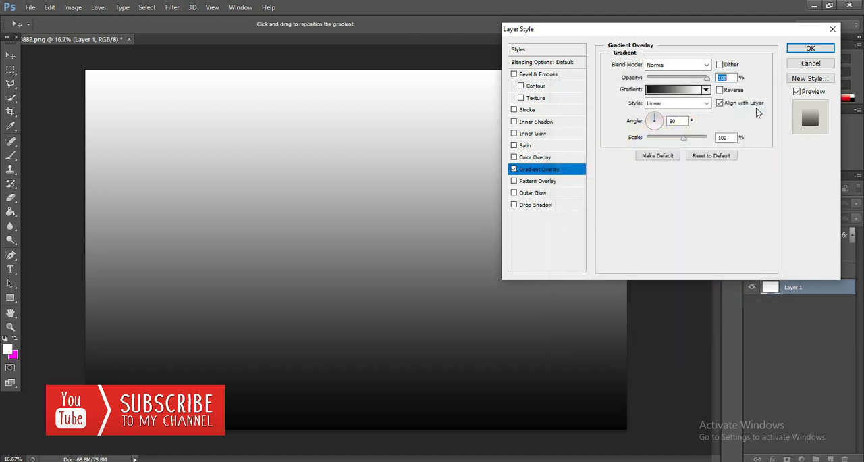
click(682, 105)
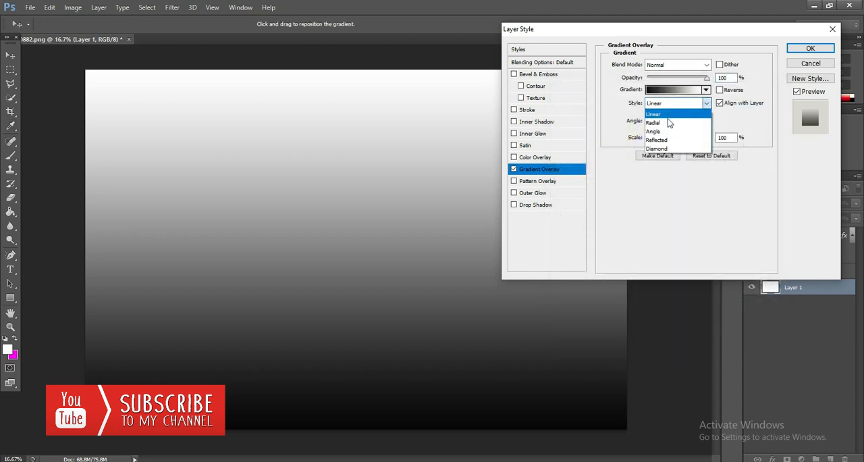